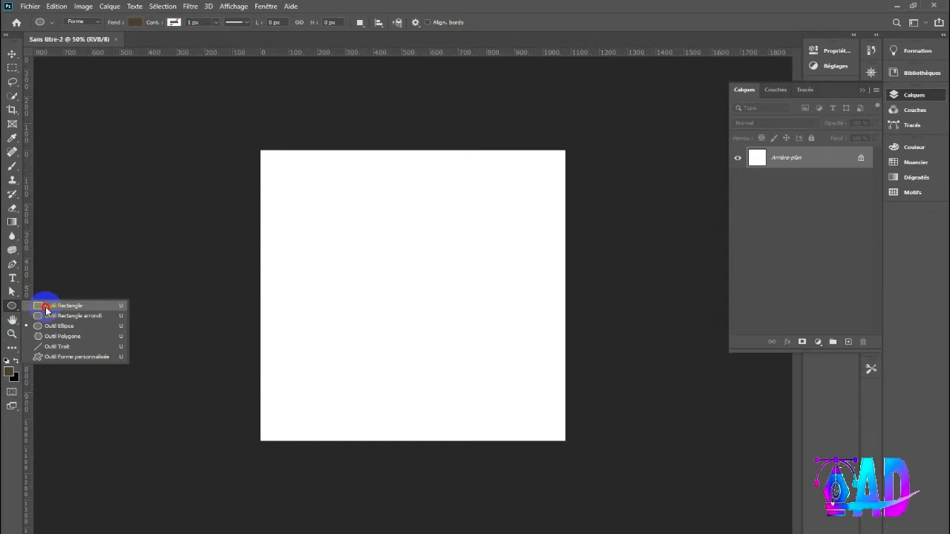
# Step: Draw a brown ellipse about 1020 px wide and 1114 px high, and move it partly beyond the canvas's left edge
pyautogui.click(46, 326)
pyautogui.moveTo(254, 151); pyautogui.dragTo(541, 450)
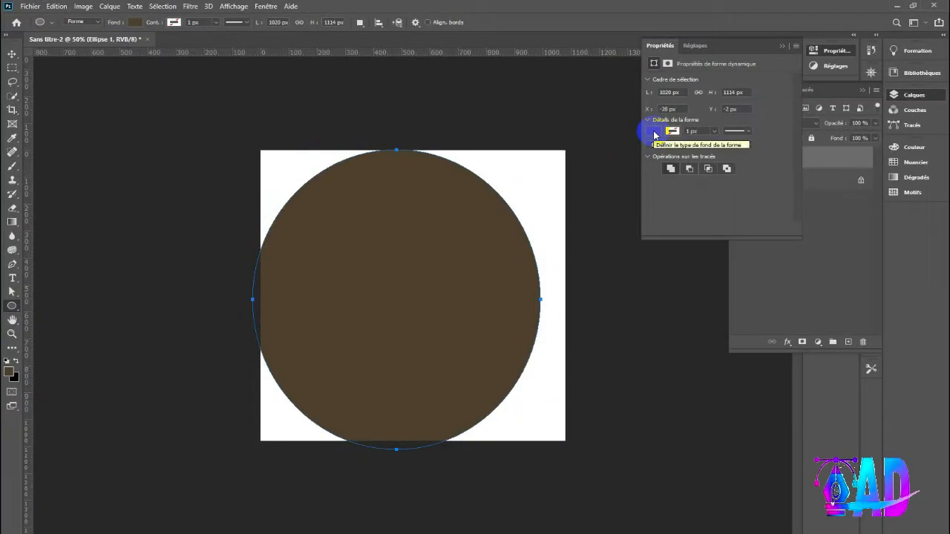
pyautogui.click(12, 53)
pyautogui.moveTo(436, 253); pyautogui.dragTo(318, 241)
# Step: Resize the ellipse to about 1048 px wide and 1136 px high, ending at the canvas's vertical centre line and bottom edge
pyautogui.moveTo(420, 441); pyautogui.dragTo(444, 462)
pyautogui.moveTo(388, 364); pyautogui.dragTo(372, 363)
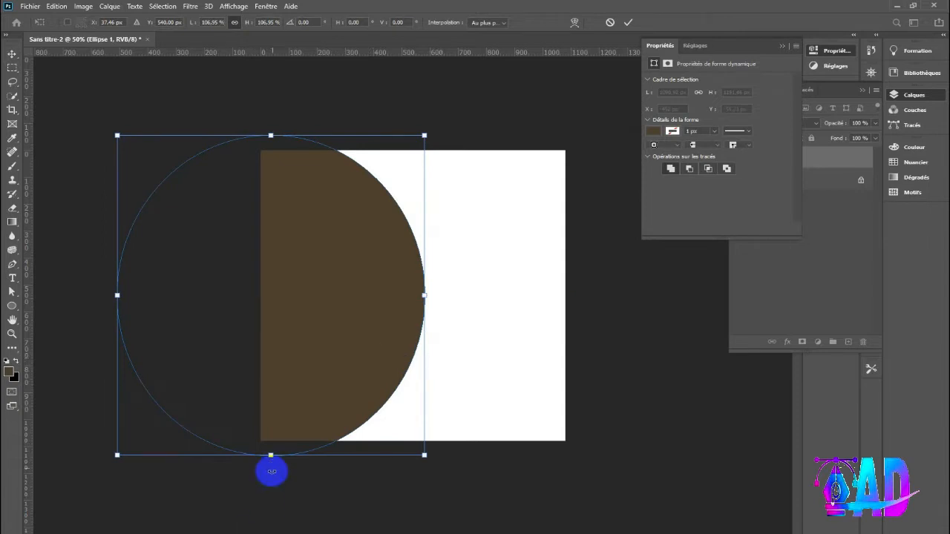
pyautogui.moveTo(271, 456); pyautogui.dragTo(270, 443)
pyautogui.click(627, 23)
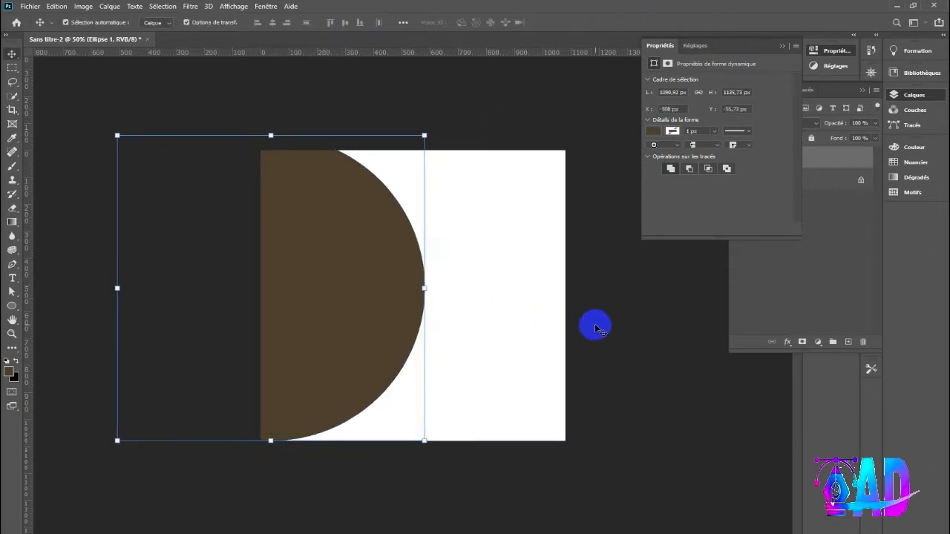
pyautogui.moveTo(422, 288); pyautogui.dragTo(412, 288)
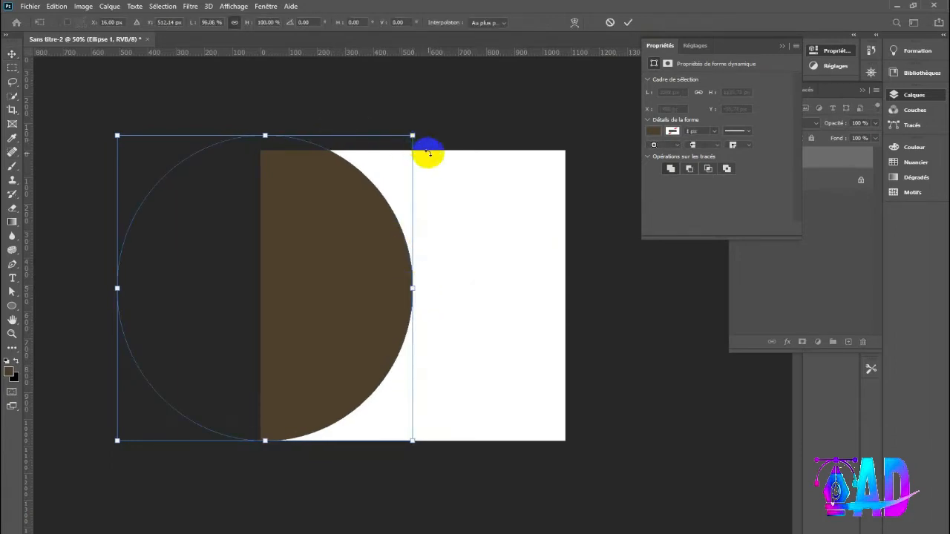
pyautogui.click(628, 24)
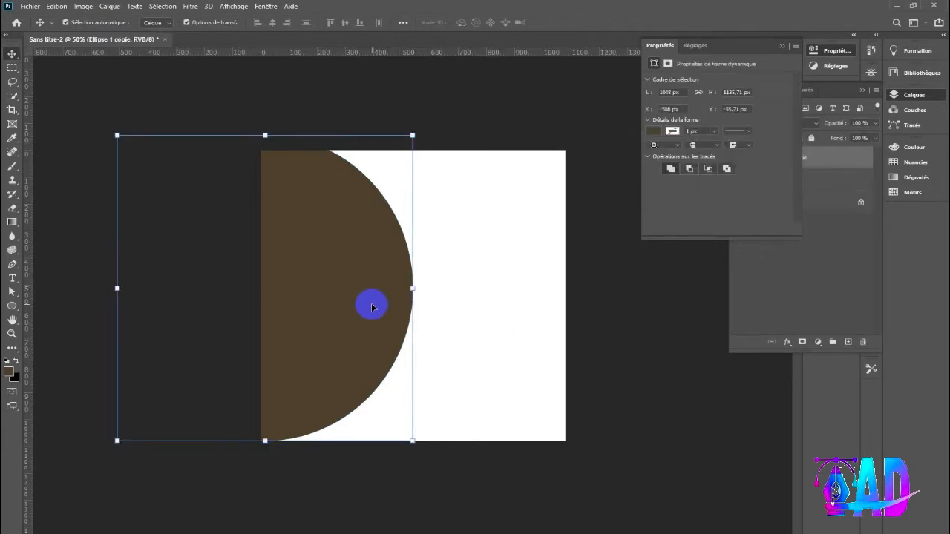
# Step: Duplicate the ellipse layer and nudge the lower ellipse to the right so a thin crescent extends past the copy
pyautogui.click(782, 46)
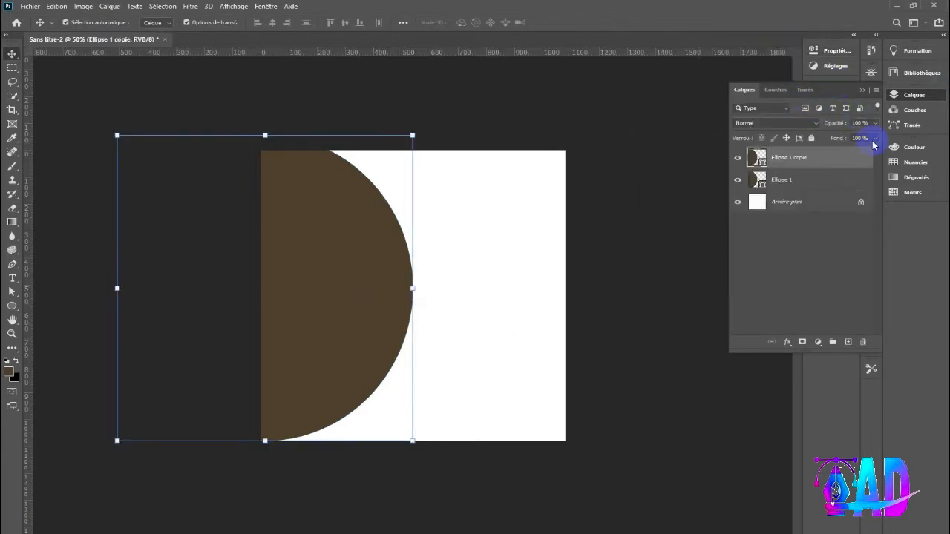
pyautogui.click(792, 181)
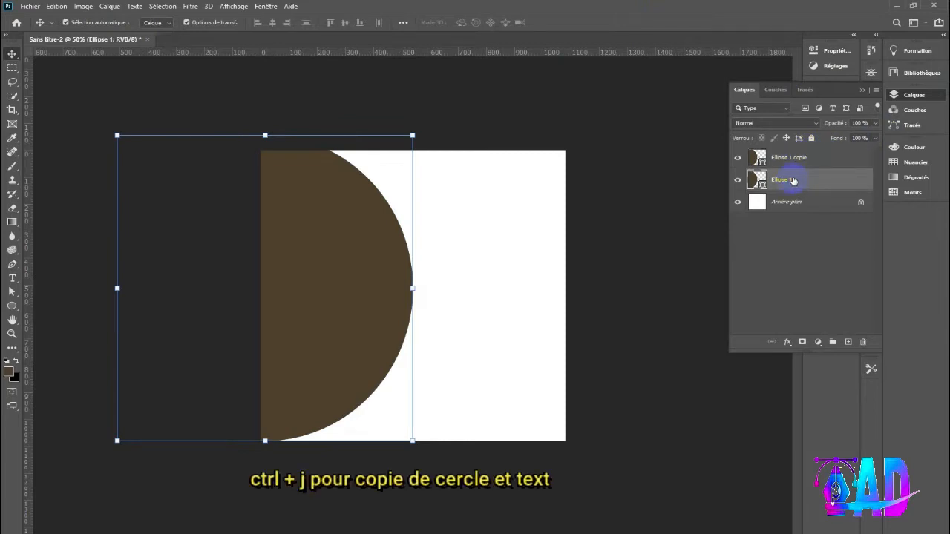
pyautogui.press('Right')
pyautogui.press('Right')
pyautogui.press('Right')
pyautogui.press('Right')
pyautogui.press('Right')
pyautogui.press('Right')
pyautogui.press('Right')
pyautogui.press('Right')
pyautogui.press('Right')
pyautogui.press('Right')
pyautogui.press('Right')
pyautogui.press('Right')
pyautogui.press('Right')
pyautogui.press('Right')
pyautogui.press('Right')
pyautogui.press('Right')
pyautogui.press('Right')
pyautogui.press('Right')
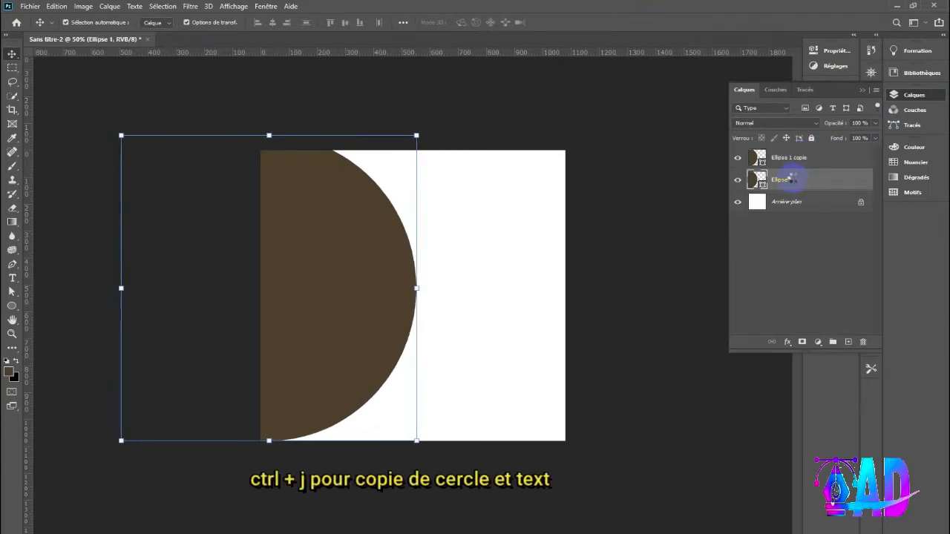
pyautogui.press('Right')
pyautogui.press('Right')
pyautogui.press('Right')
pyautogui.press('Right')
pyautogui.press('Right')
pyautogui.press('Right')
pyautogui.press('Right')
pyautogui.press('Right')
pyautogui.press('Right')
pyautogui.press('Right')
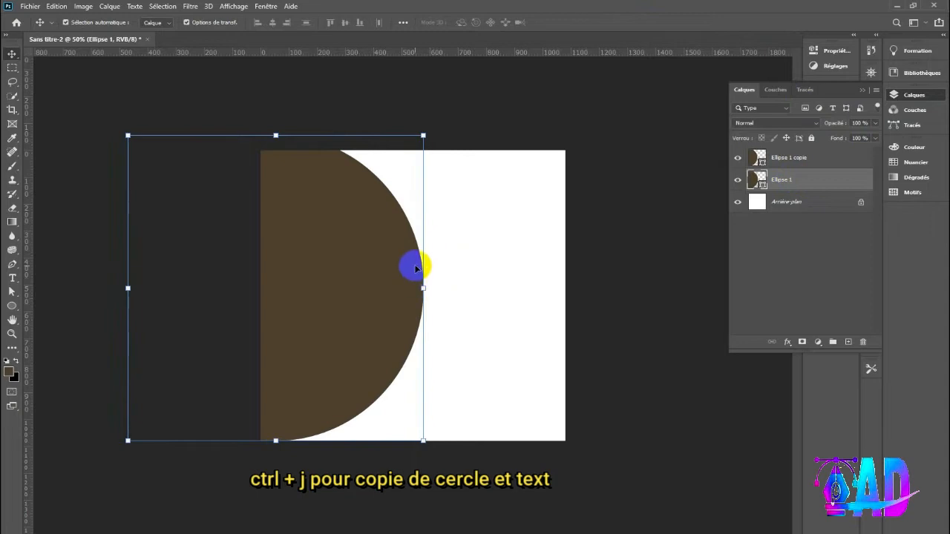
pyautogui.click(418, 263)
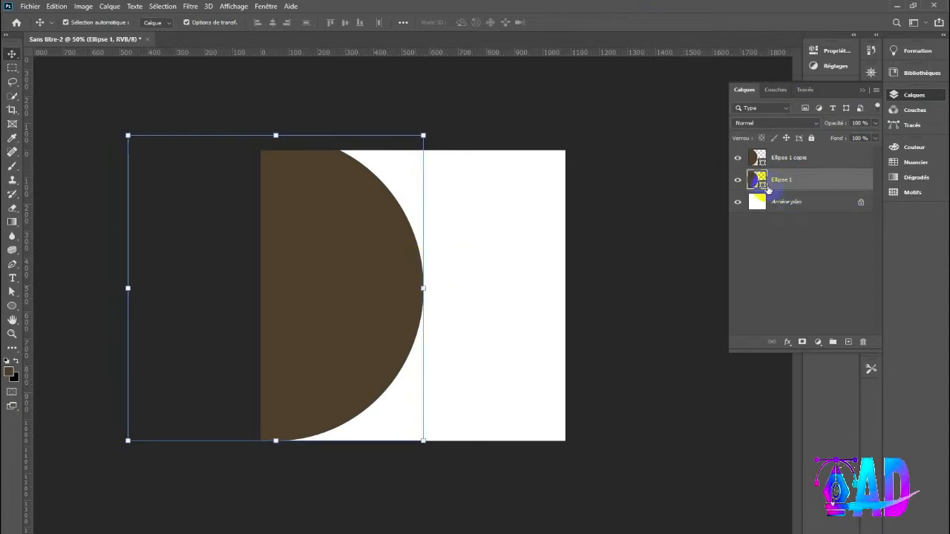
# Step: Recolour the lower ellipse bright orange
pyautogui.doubleClick(753, 180)
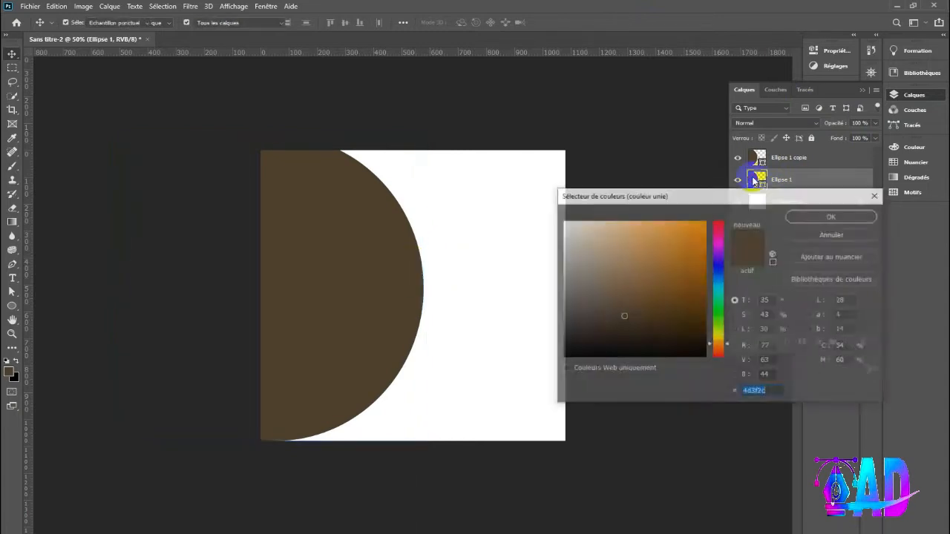
pyautogui.click(702, 229)
pyautogui.click(831, 216)
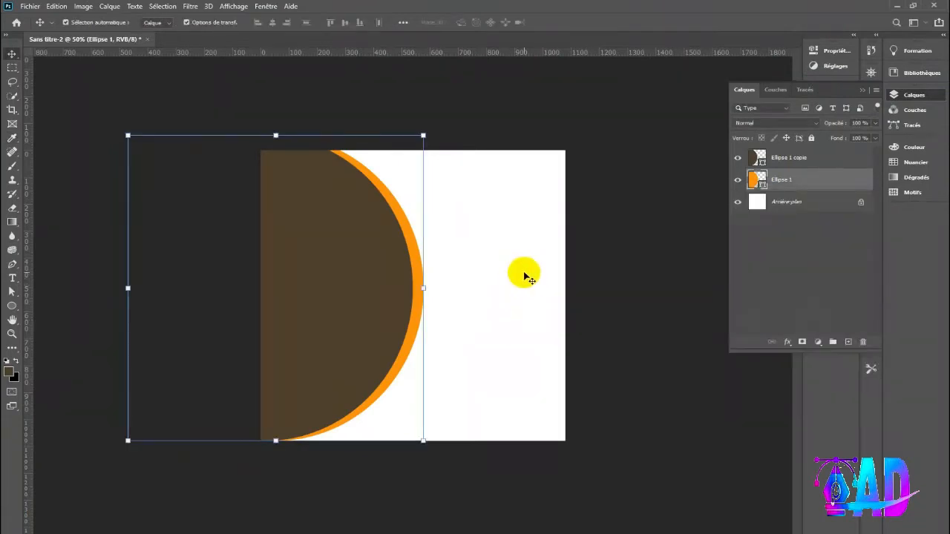
# Step: Place the photo of the woman with the tablet as the uppermost layer, scaled to 3.77%
pyautogui.click(613, 267)
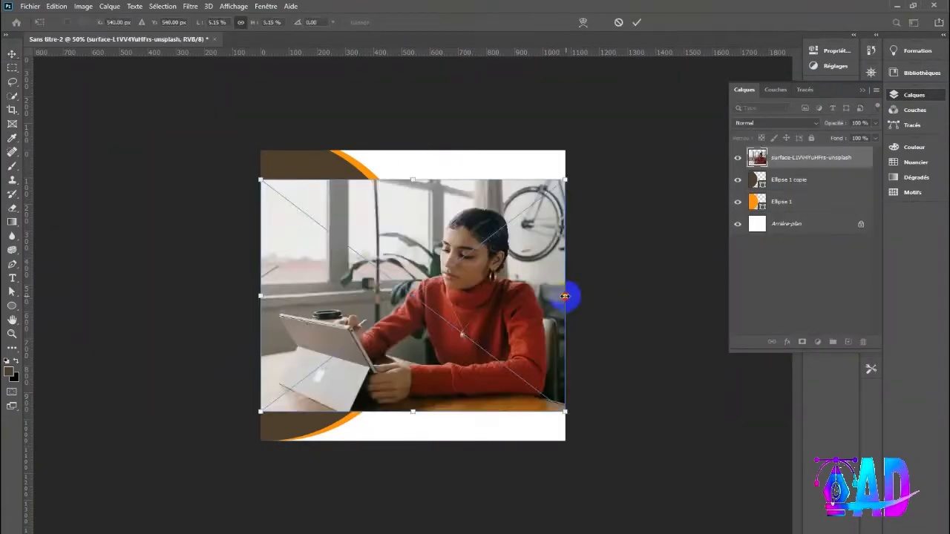
pyautogui.moveTo(568, 297); pyautogui.dragTo(483, 295)
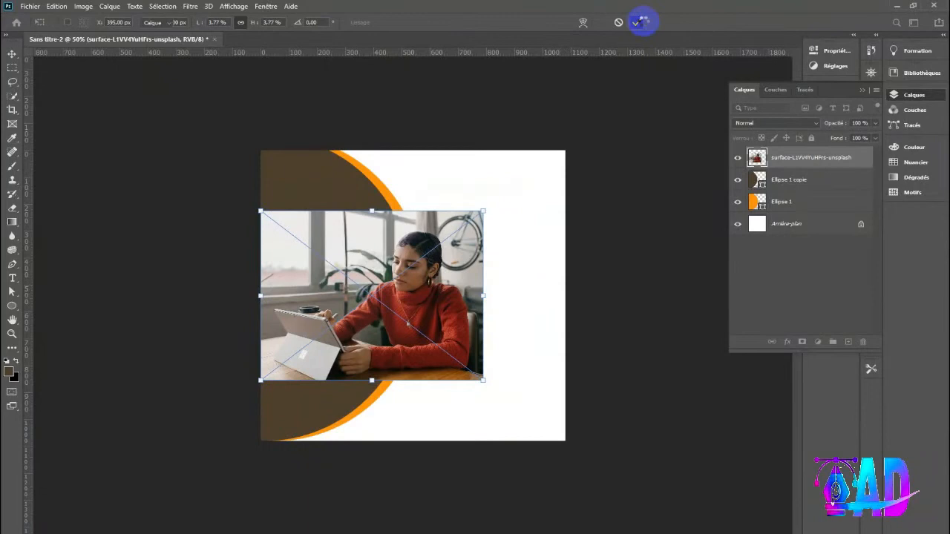
pyautogui.click(636, 22)
# Step: Clip the photo to the brown ellipse and stretch it to 540 px wide over the canvas's full height
pyautogui.rightClick(800, 168)
pyautogui.click(678, 323)
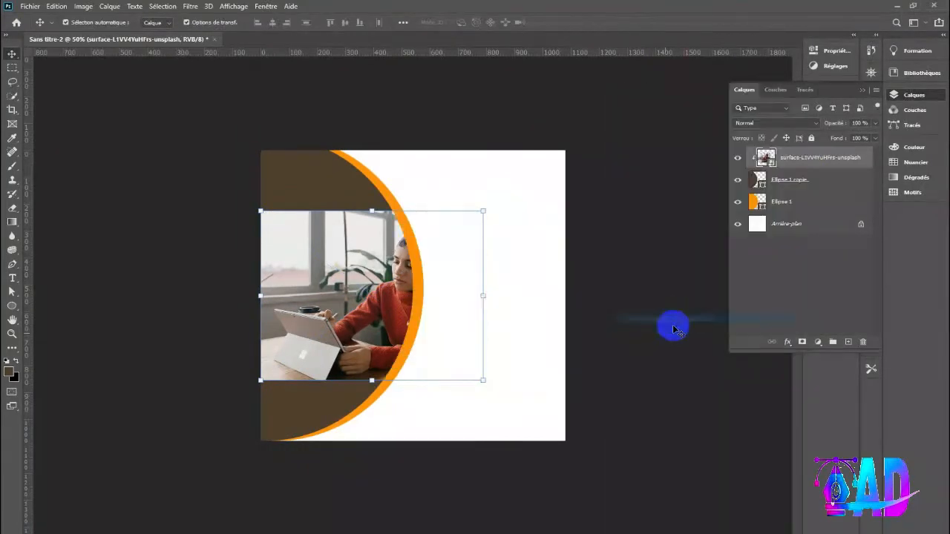
pyautogui.moveTo(482, 296); pyautogui.dragTo(403, 294)
pyautogui.moveTo(331, 211); pyautogui.dragTo(336, 150)
pyautogui.moveTo(336, 380); pyautogui.dragTo(327, 440)
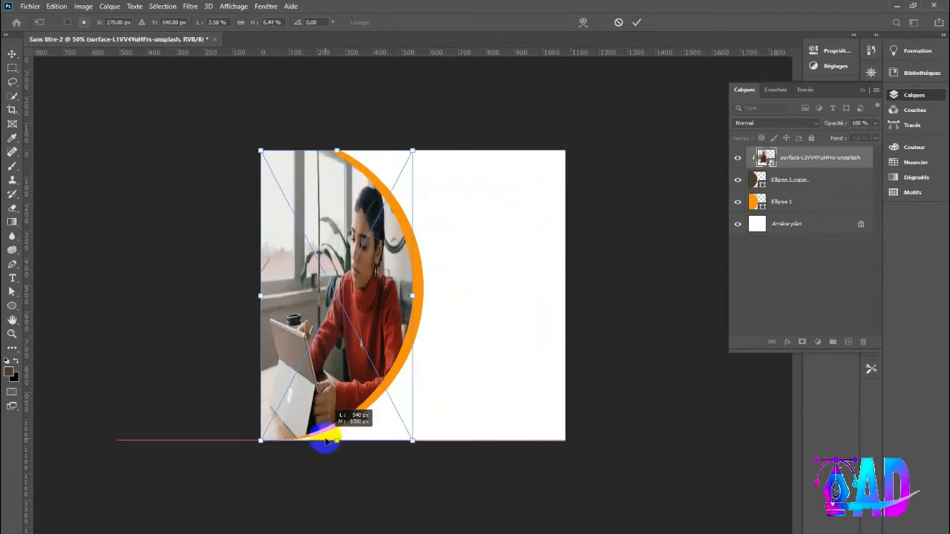
pyautogui.click(636, 22)
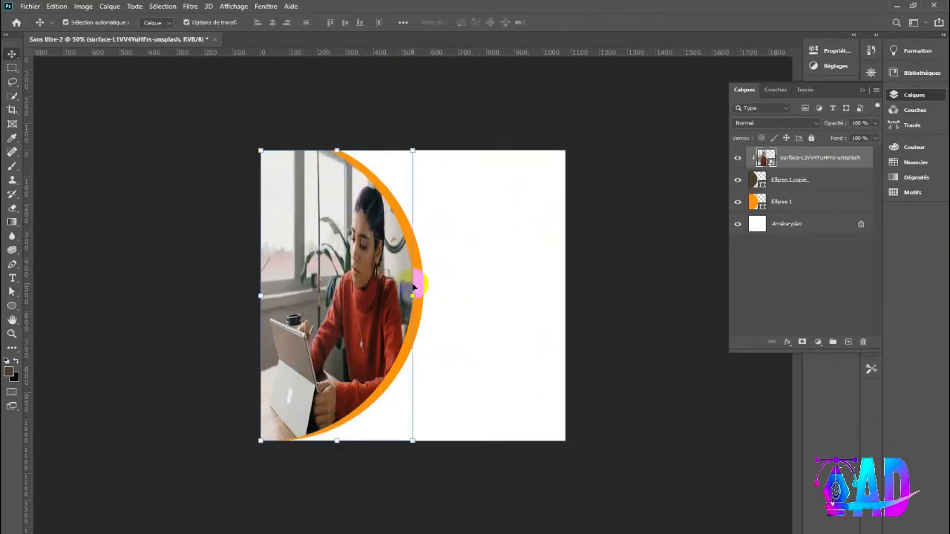
# Step: Warp the orange ellipse outward on its upper-right side to thicken the crescent around the photo
pyautogui.click(779, 201)
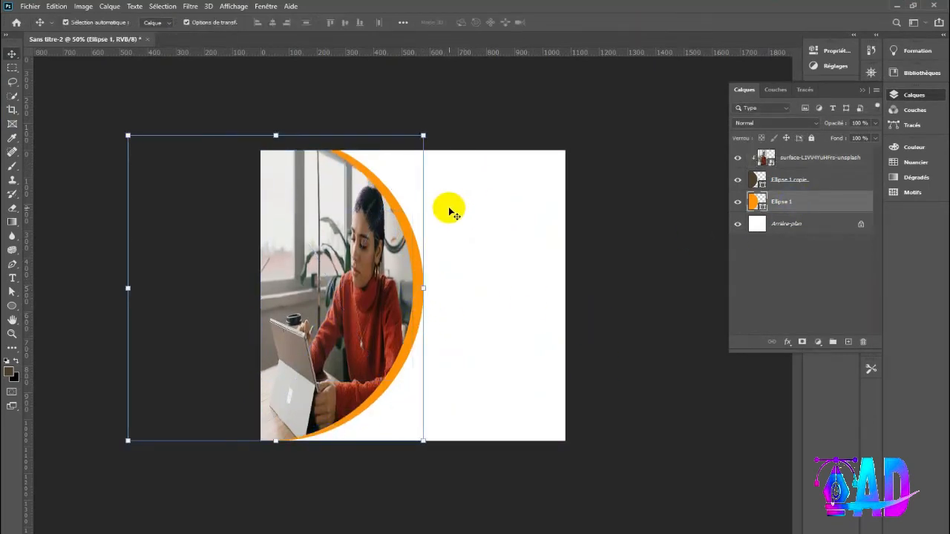
pyautogui.hotkey('ctrl', 't')
pyautogui.click(575, 22)
pyautogui.moveTo(322, 136); pyautogui.dragTo(357, 136)
pyautogui.moveTo(424, 243); pyautogui.dragTo(431, 237)
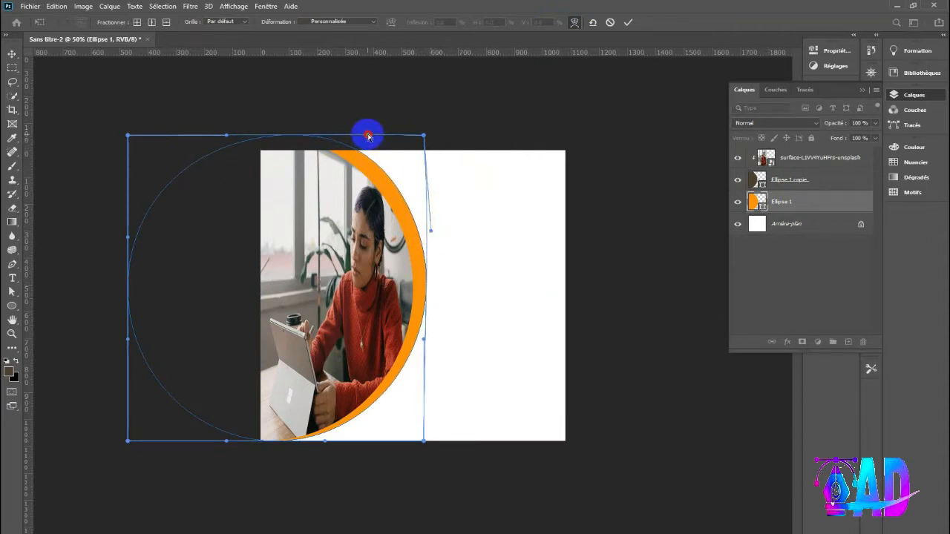
pyautogui.moveTo(431, 232); pyautogui.dragTo(435, 229)
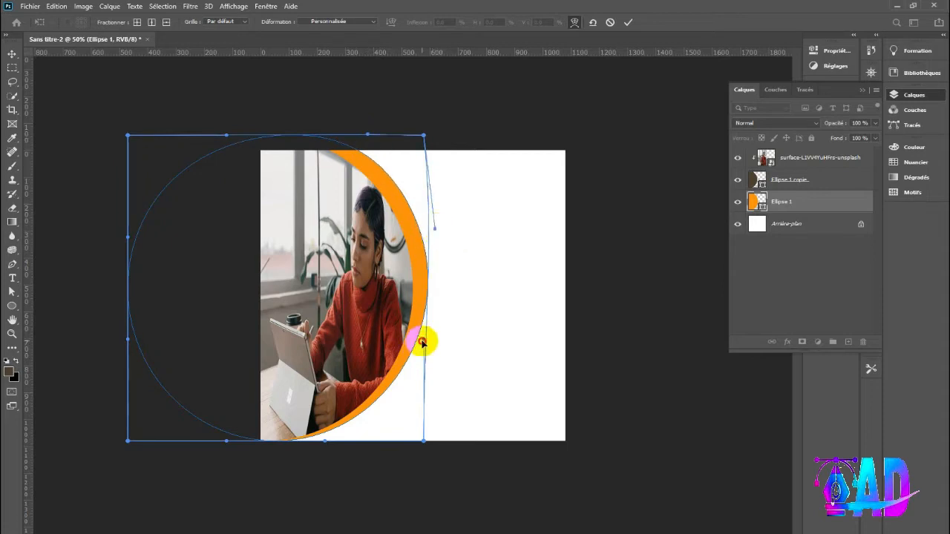
pyautogui.moveTo(421, 343); pyautogui.dragTo(424, 342)
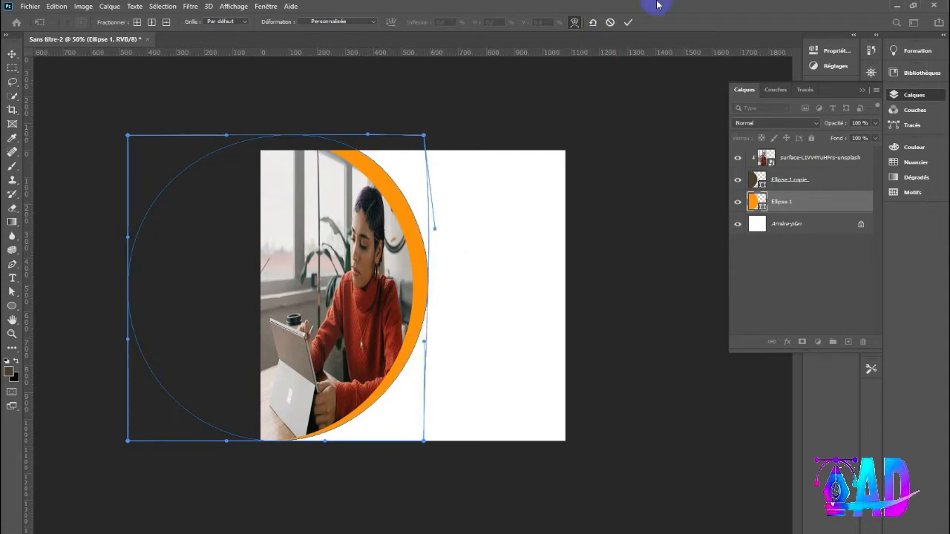
pyautogui.click(628, 22)
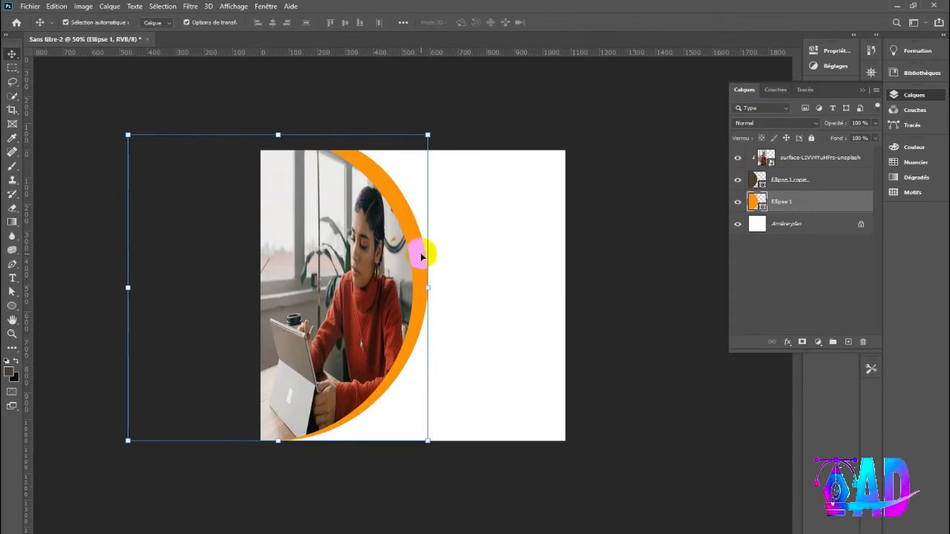
# Step: Apply a dark gradient preset from the Gris group to the orange ellipse
pyautogui.click(907, 179)
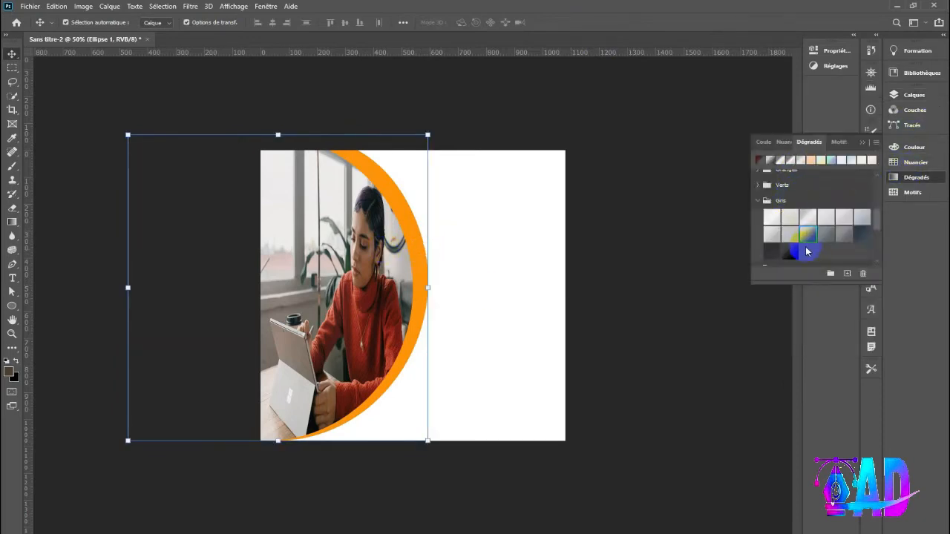
pyautogui.moveTo(810, 237); pyautogui.dragTo(420, 269)
pyautogui.click(669, 290)
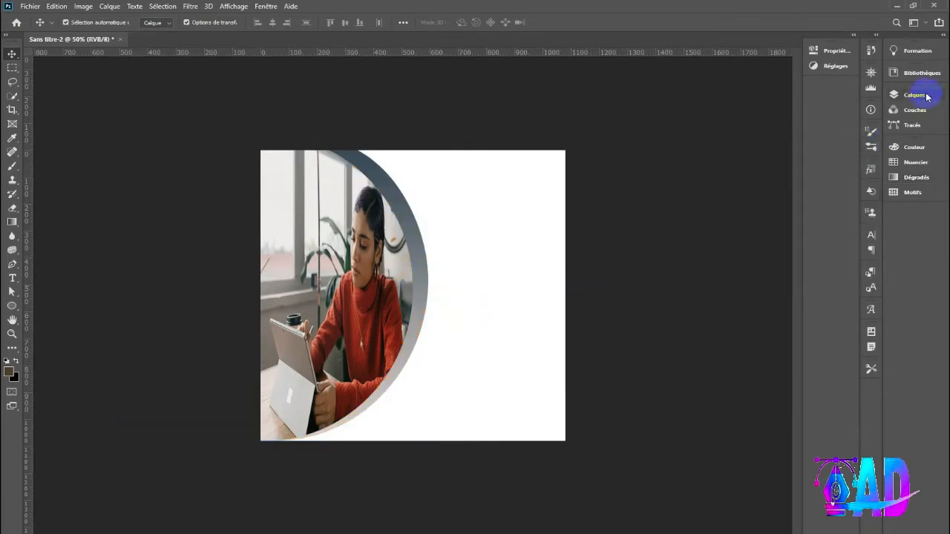
# Step: Add a solid colour fill layer directly above the background layer
pyautogui.click(926, 97)
pyautogui.click(785, 224)
pyautogui.doubleClick(757, 223)
pyautogui.click(611, 143)
pyautogui.click(816, 342)
pyautogui.click(838, 351)
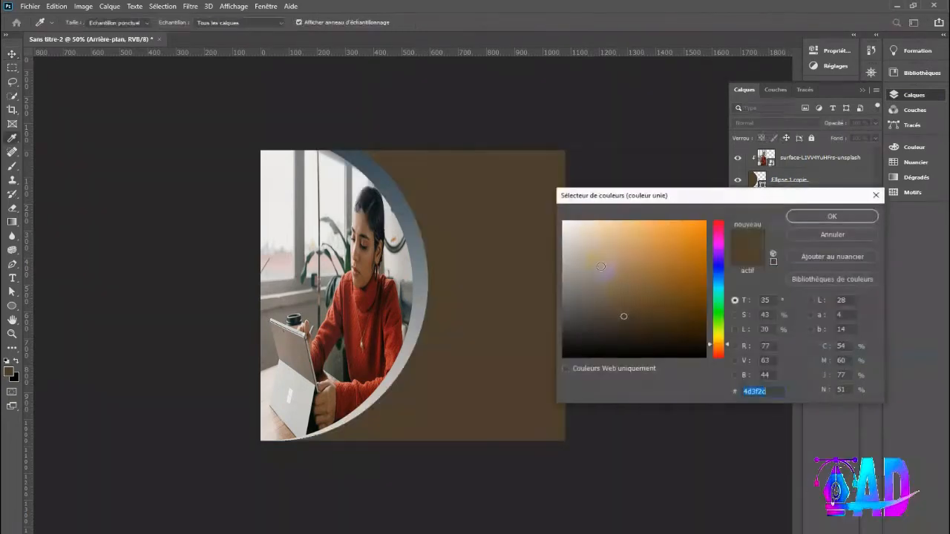
# Step: Sample the woman's red sweater for the fill layer and adjust the colour to brick red a03829
pyautogui.click(356, 329)
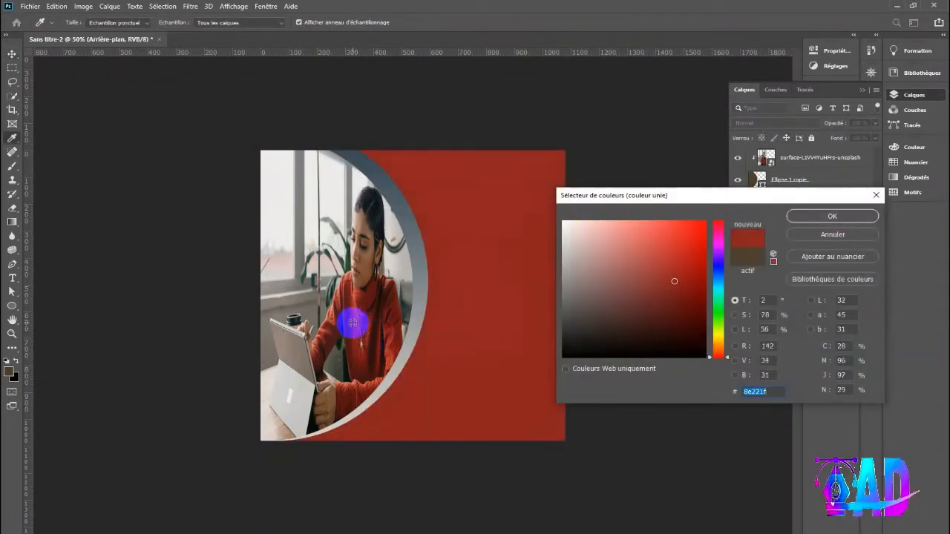
pyautogui.click(335, 329)
pyautogui.click(328, 329)
pyautogui.click(331, 321)
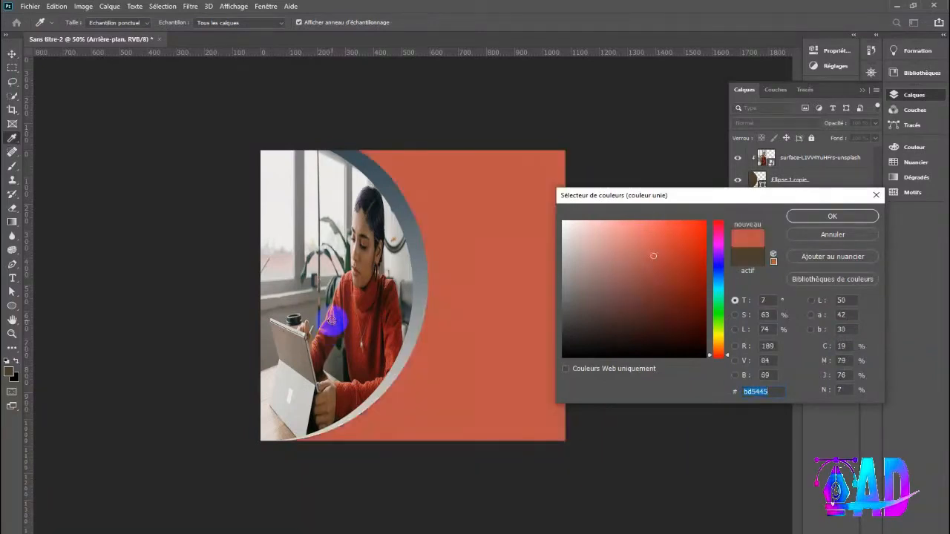
pyautogui.click(333, 324)
pyautogui.click(333, 324)
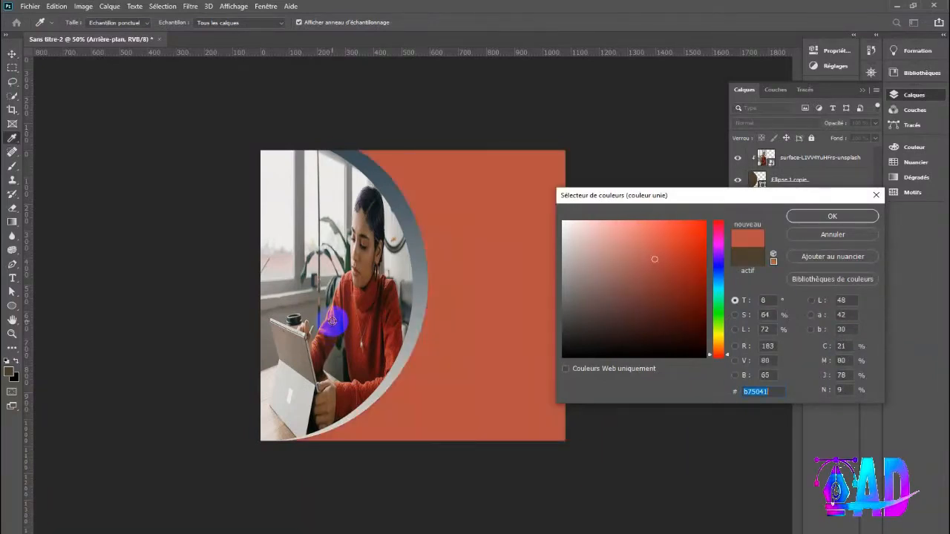
pyautogui.click(662, 259)
pyautogui.moveTo(655, 264); pyautogui.dragTo(667, 270)
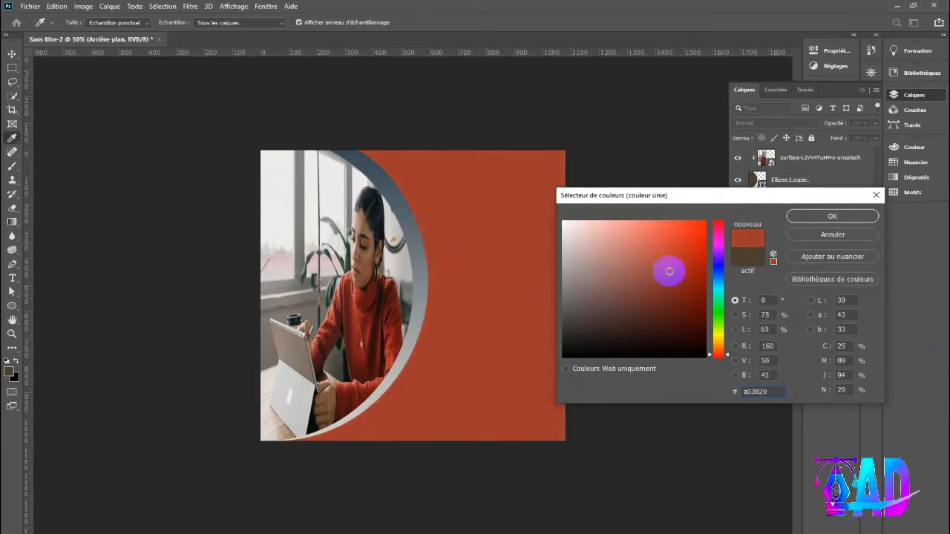
pyautogui.click(833, 216)
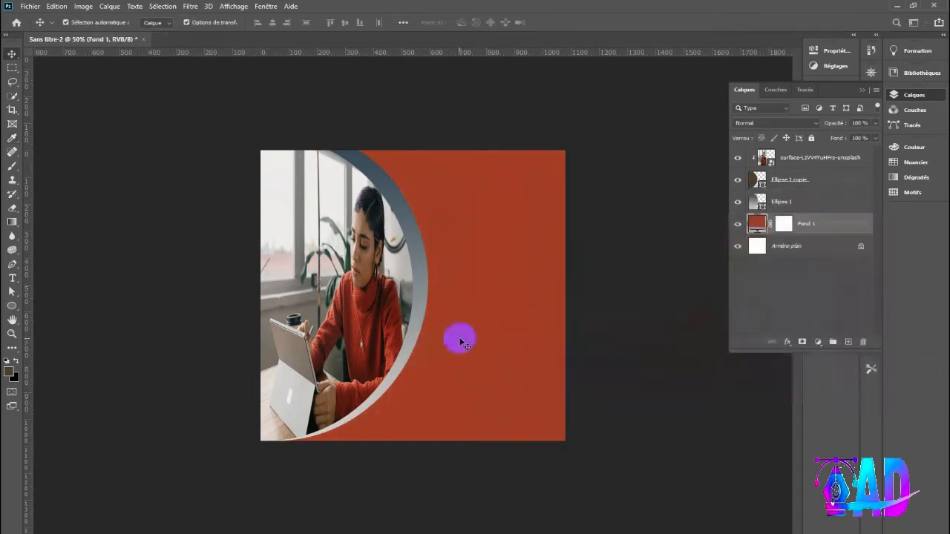
# Step: Nudge the gradient ellipse to the left to slim the crescent around the photo
pyautogui.click(422, 280)
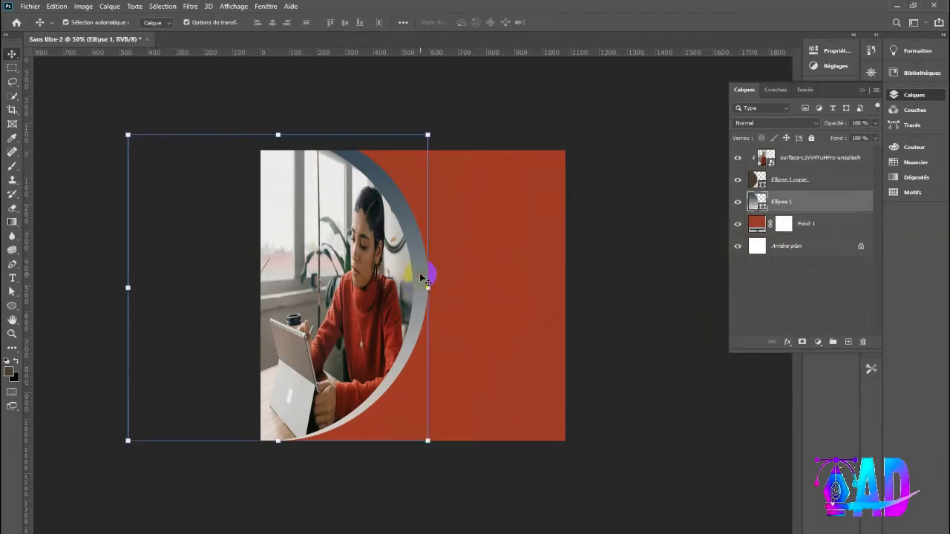
pyautogui.press('Left')
pyautogui.press('Left')
pyautogui.press('Left')
pyautogui.press('Left')
pyautogui.press('Left')
pyautogui.press('Left')
pyautogui.press('Left')
pyautogui.press('Left')
pyautogui.press('Left')
pyautogui.press('Left')
pyautogui.press('Left')
pyautogui.press('Left')
pyautogui.press('Left')
pyautogui.press('Left')
pyautogui.press('Left')
pyautogui.press('Left')
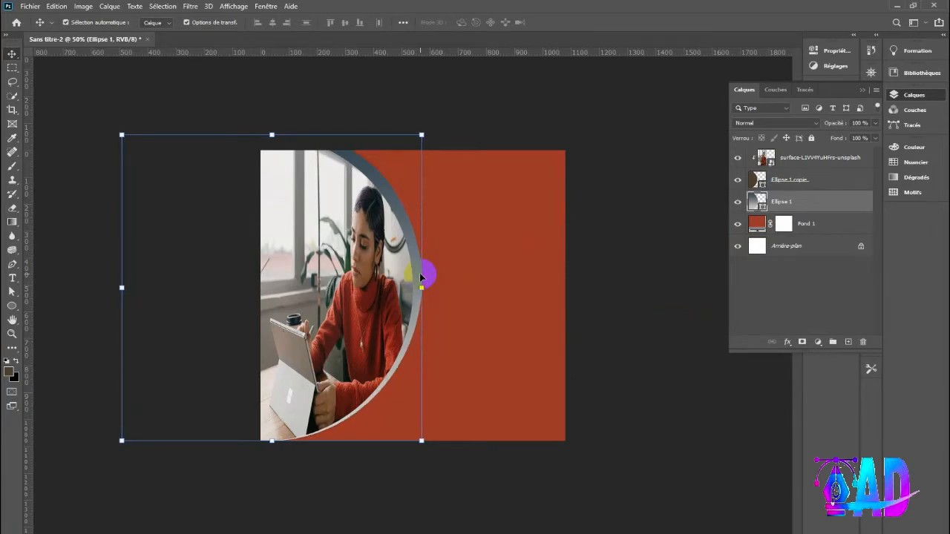
pyautogui.click(664, 267)
# Step: Open the crescent ellipse's gradient fill in the gradient editor
pyautogui.click(424, 285)
pyautogui.click(916, 177)
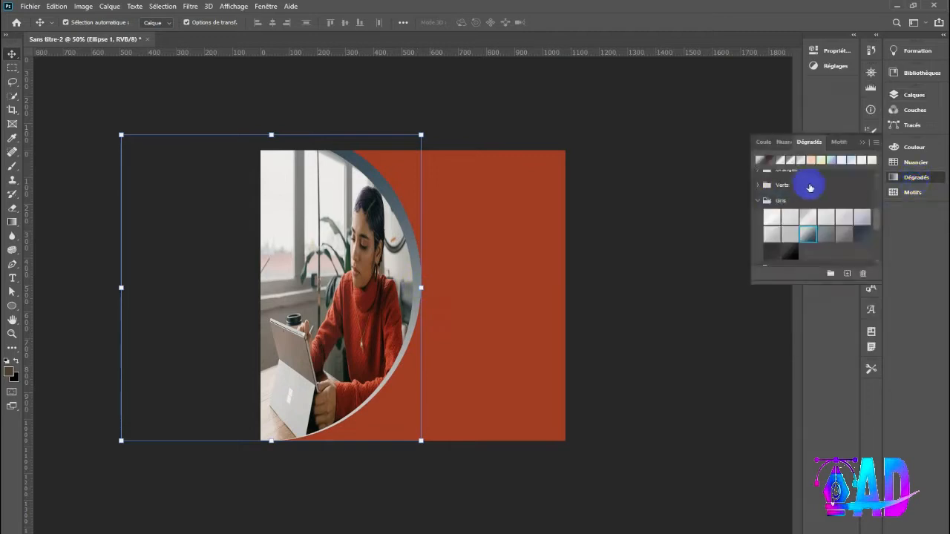
pyautogui.click(757, 112)
pyautogui.click(913, 95)
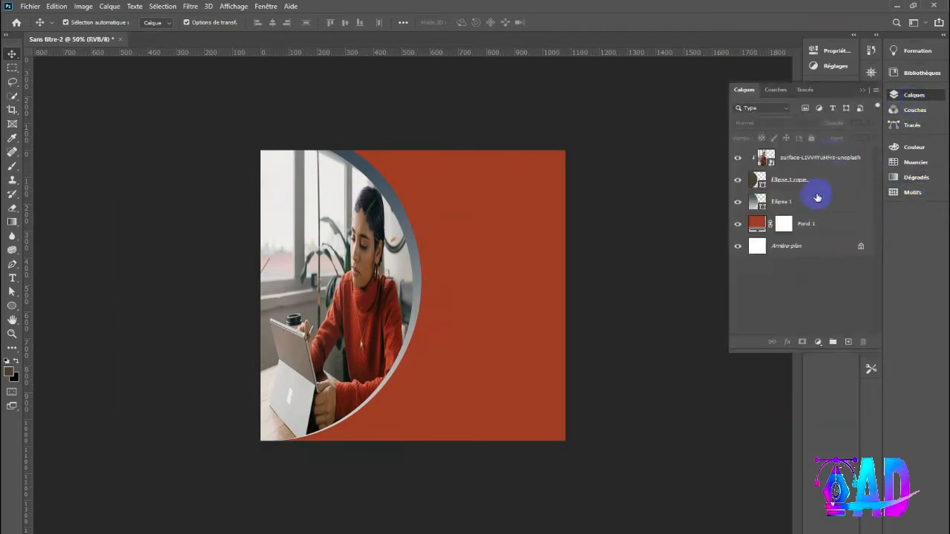
pyautogui.doubleClick(761, 207)
pyautogui.click(697, 152)
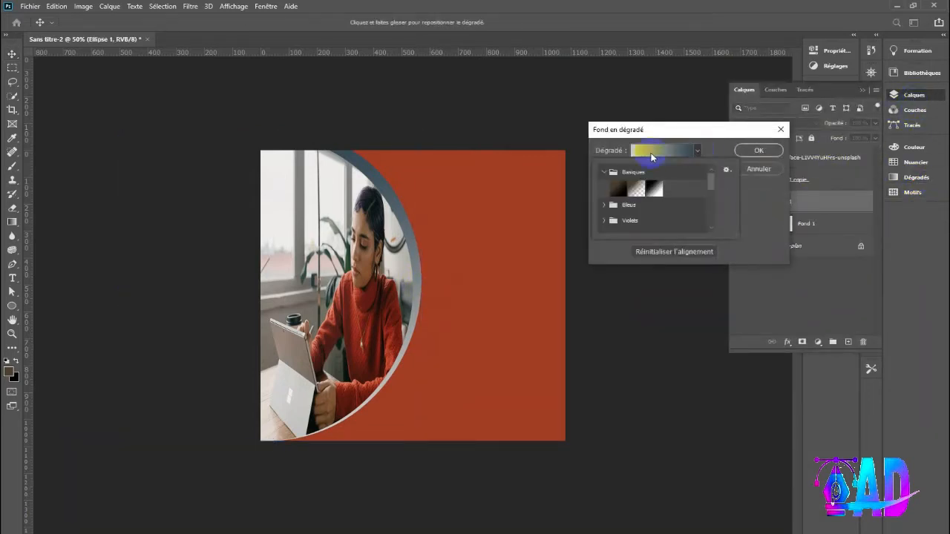
pyautogui.click(673, 156)
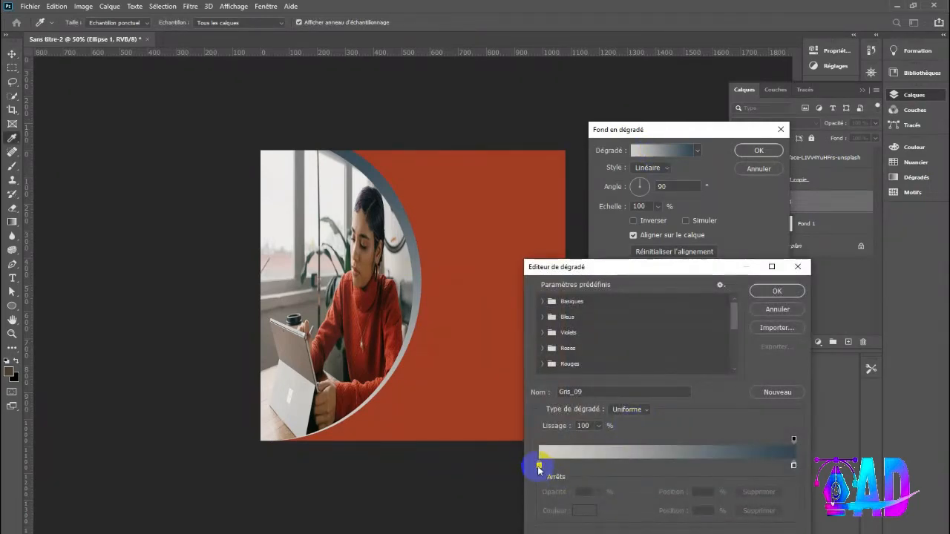
# Step: Sample the woman's sweater for the gradient's light starting colour stop and brighten it to red 9d1915
pyautogui.click(540, 466)
pyautogui.doubleClick(540, 466)
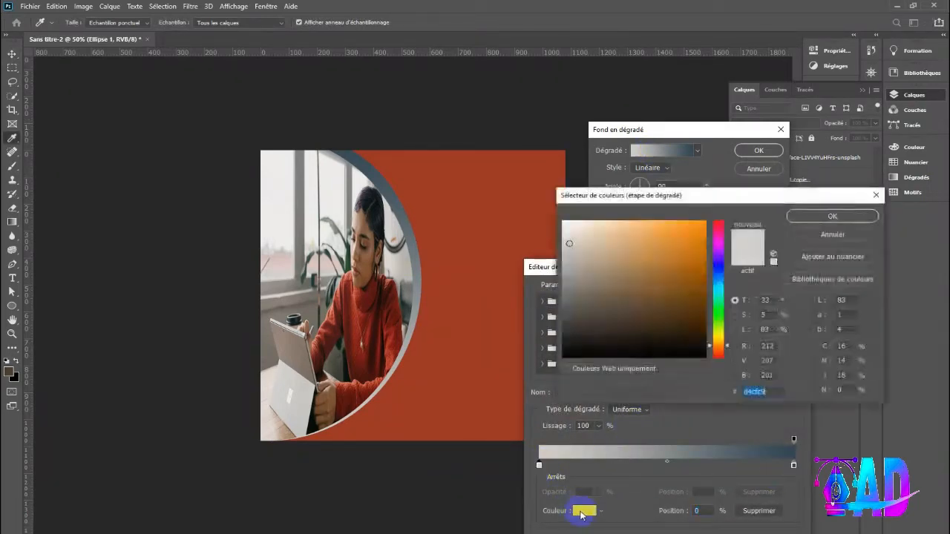
pyautogui.click(365, 301)
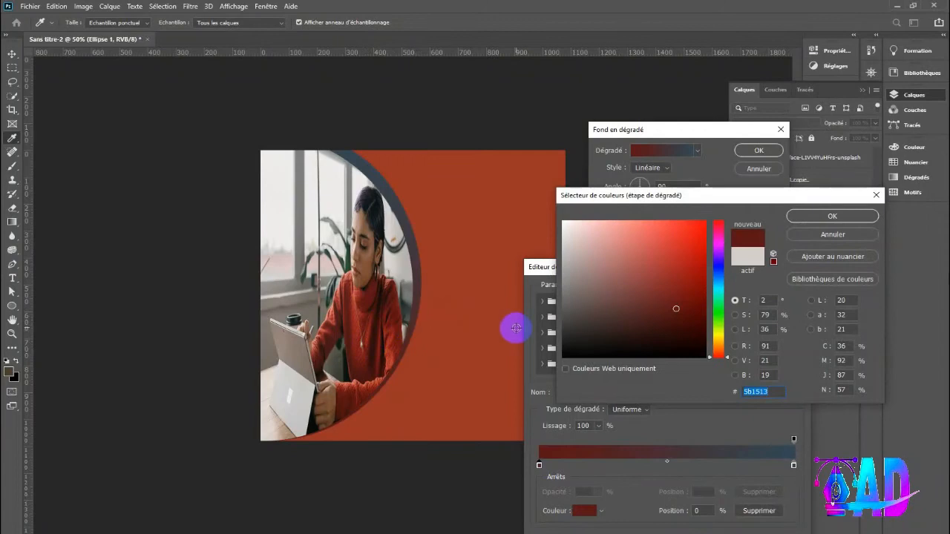
pyautogui.click(680, 312)
pyautogui.moveTo(680, 312); pyautogui.dragTo(686, 281)
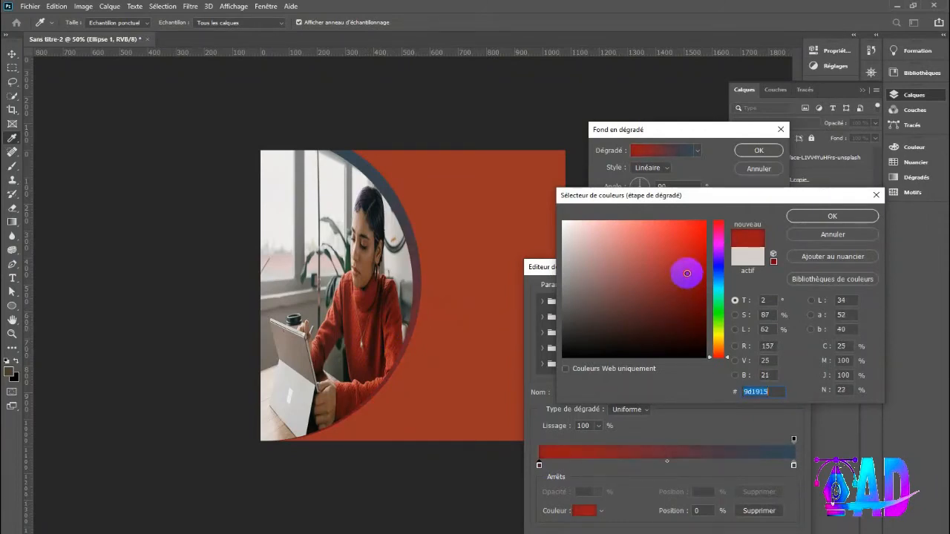
pyautogui.click(832, 216)
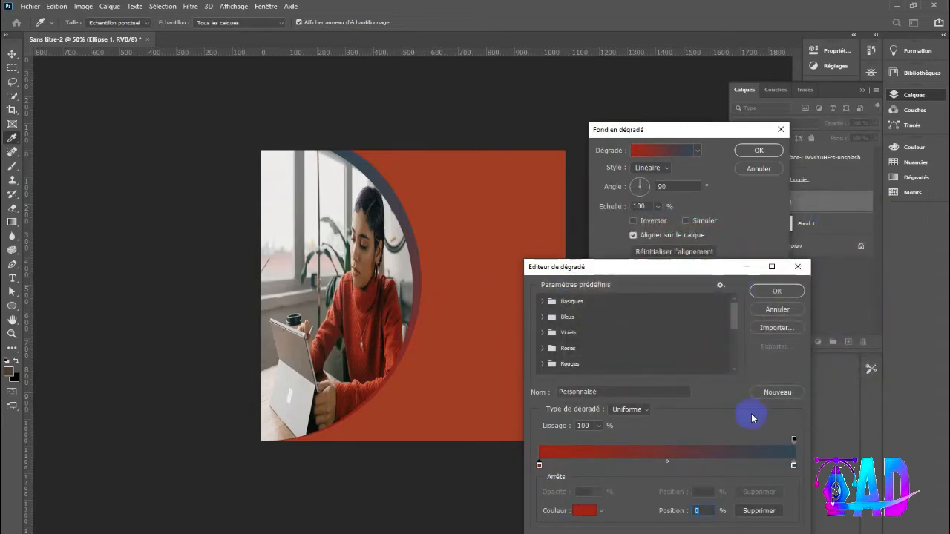
pyautogui.click(776, 291)
pyautogui.click(758, 150)
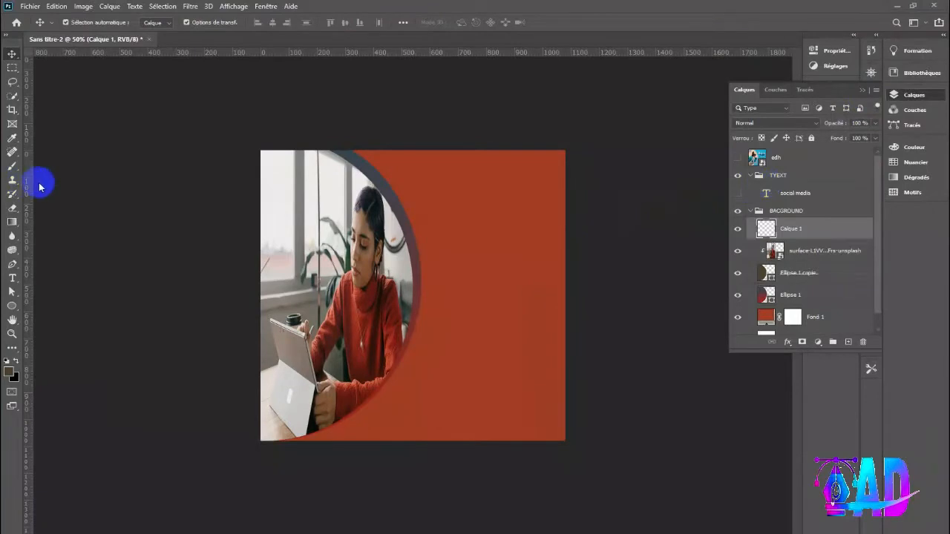
# Step: Draw an ellipse of about 274 x 282 px over the photo
pyautogui.rightClick(12, 309)
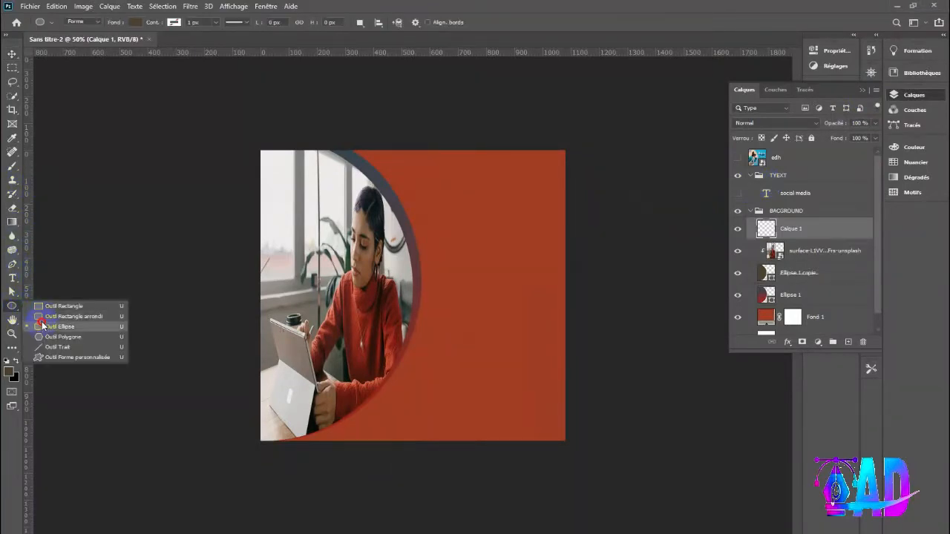
pyautogui.click(60, 314)
pyautogui.moveTo(289, 198); pyautogui.dragTo(376, 283)
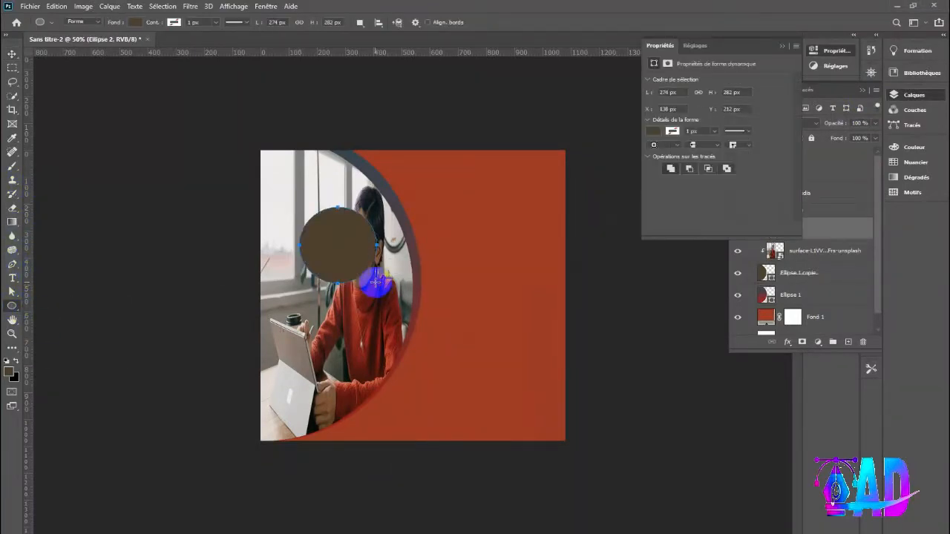
pyautogui.press('v')
pyautogui.click(782, 47)
# Step: Fill the new circle with the red-to-blue gradient, move it over the canvas's upper-left corner and rotate it about 50°
pyautogui.click(912, 178)
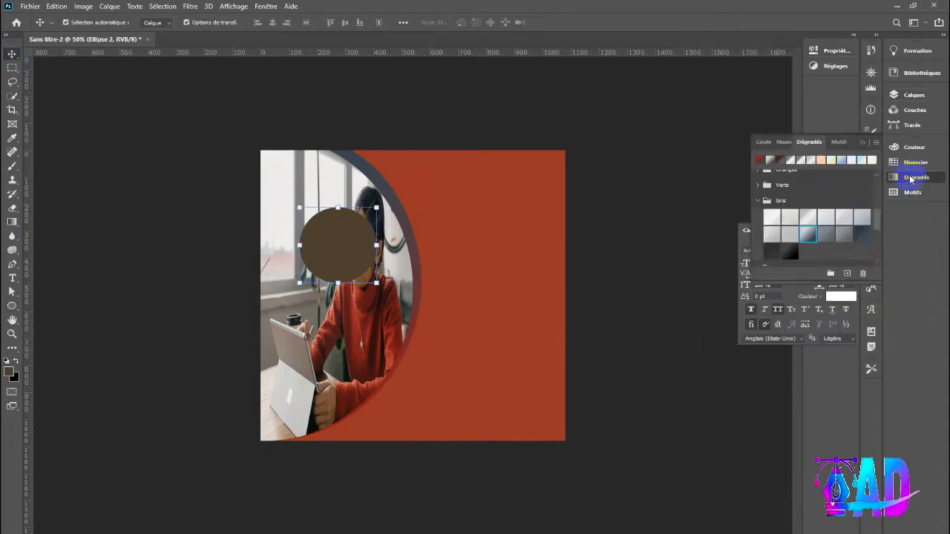
pyautogui.moveTo(361, 259); pyautogui.dragTo(335, 167)
pyautogui.moveTo(288, 171); pyautogui.dragTo(281, 168)
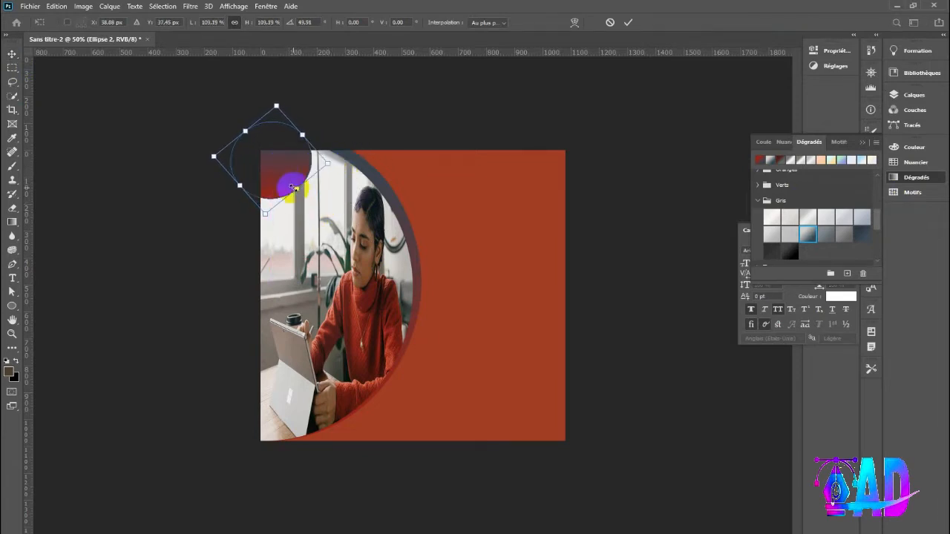
pyautogui.click(627, 22)
pyautogui.click(669, 242)
# Step: Place a smaller copy of the gradient circle on the lower curve of the crescent
pyautogui.click(291, 176)
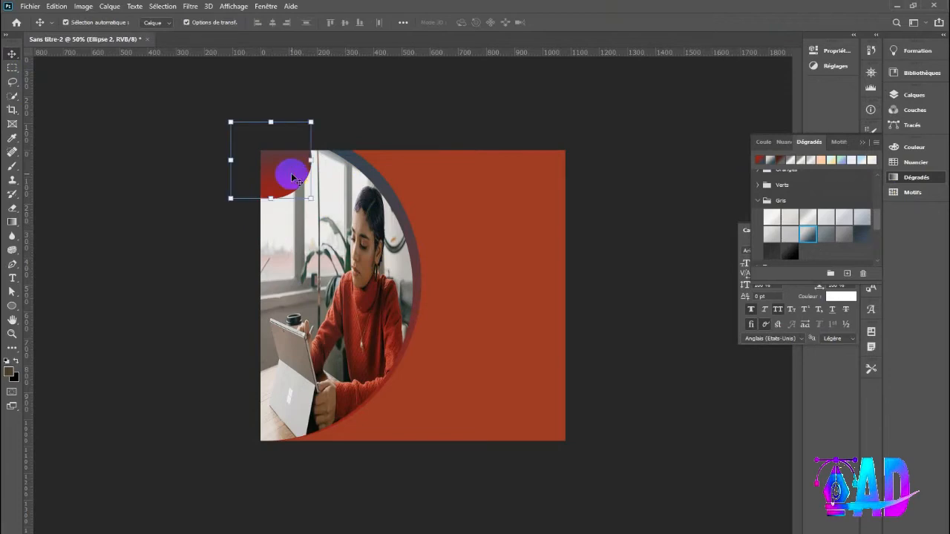
pyautogui.moveTo(289, 173); pyautogui.dragTo(388, 419)
pyautogui.click(593, 312)
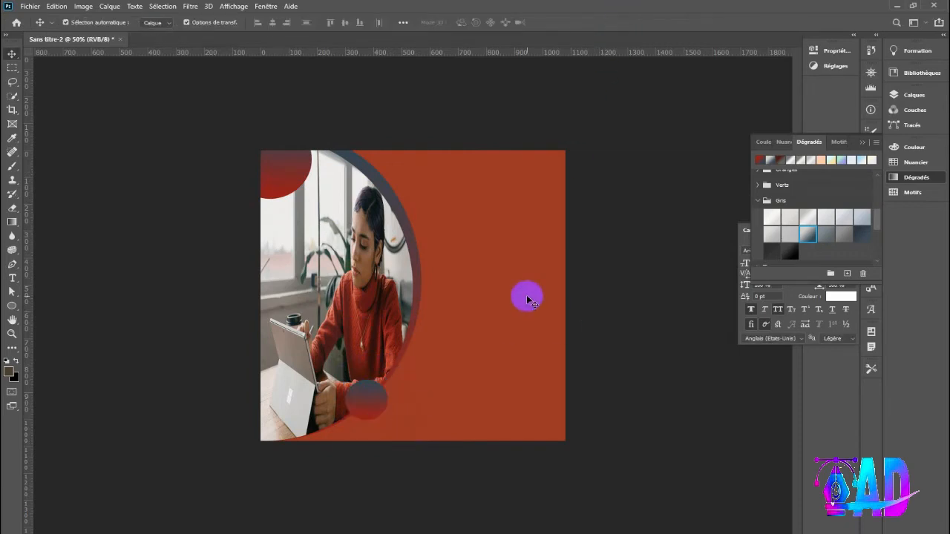
pyautogui.click(863, 141)
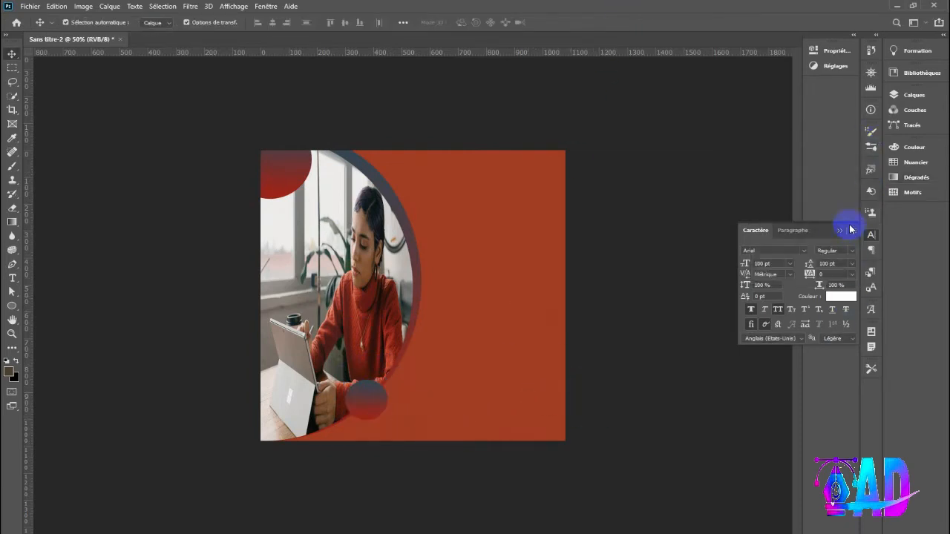
pyautogui.click(848, 221)
# Step: Show the "social media" text layer and scale the title down slightly on the red area
pyautogui.click(777, 187)
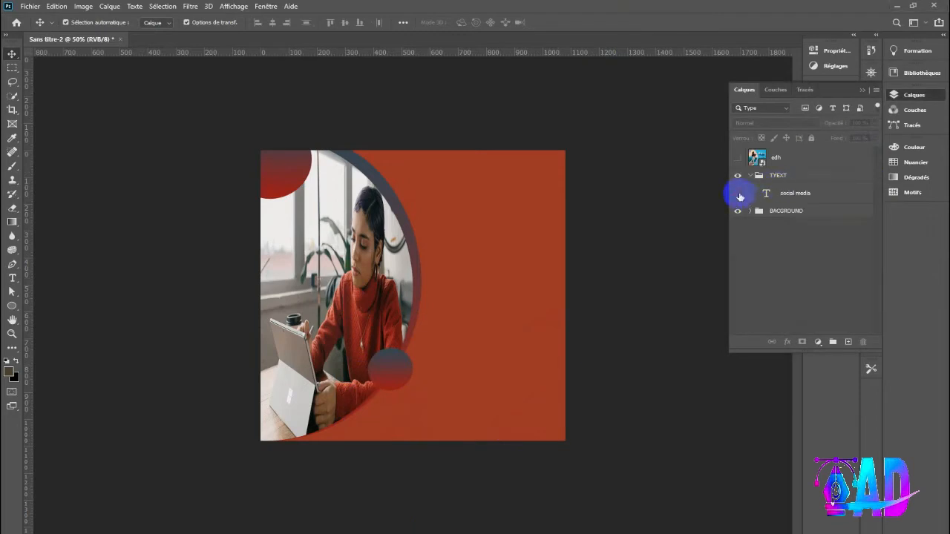
pyautogui.click(738, 193)
pyautogui.click(523, 220)
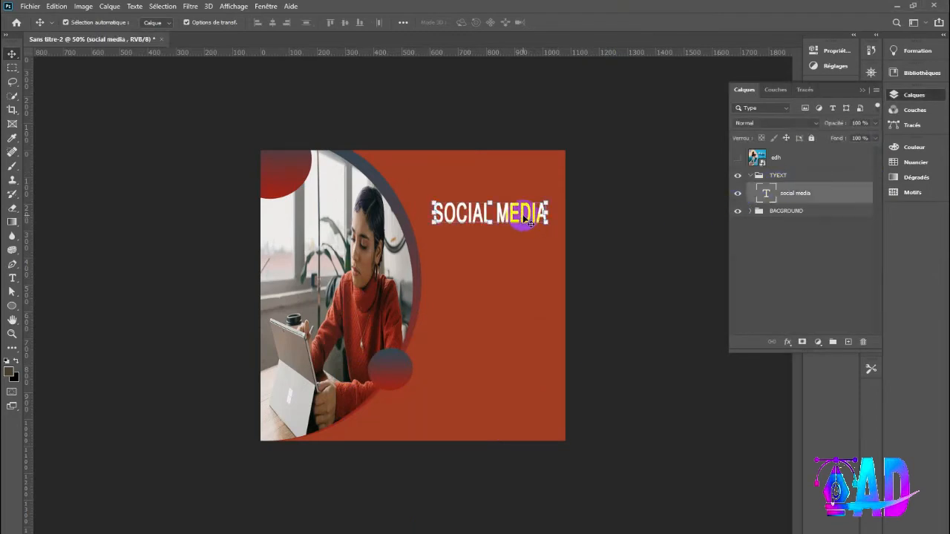
pyautogui.hotkey('ctrl', 't')
pyautogui.moveTo(555, 229); pyautogui.dragTo(517, 244)
pyautogui.click(627, 21)
# Step: Duplicate the SOCIAL MEDIA text directly below itself and change the copy's wording to "marketing"
pyautogui.click(516, 218)
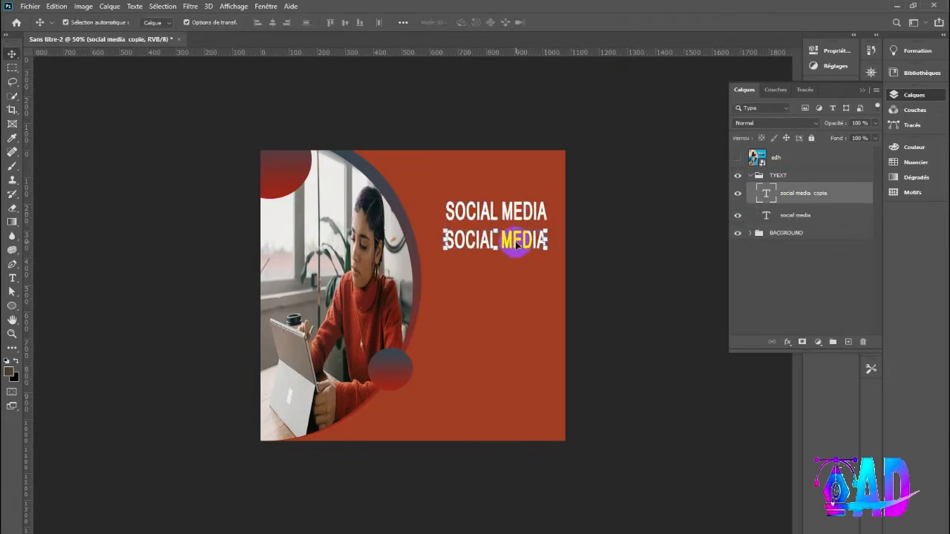
pyautogui.doubleClick(504, 242)
pyautogui.write('marketing')
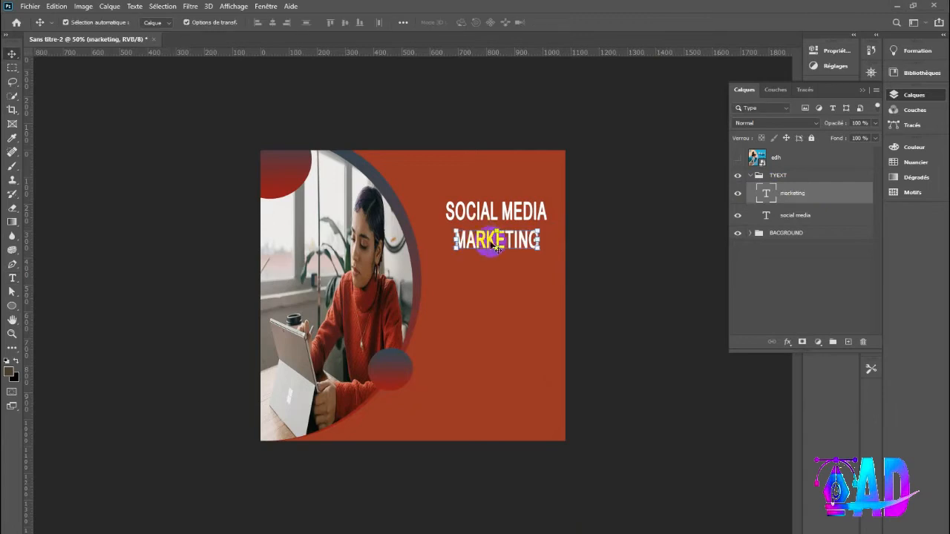
# Step: Recolour the MARKETING text by sampling the photo, trying the grey-brown 827469 from the tablet area
pyautogui.doubleClick(497, 242)
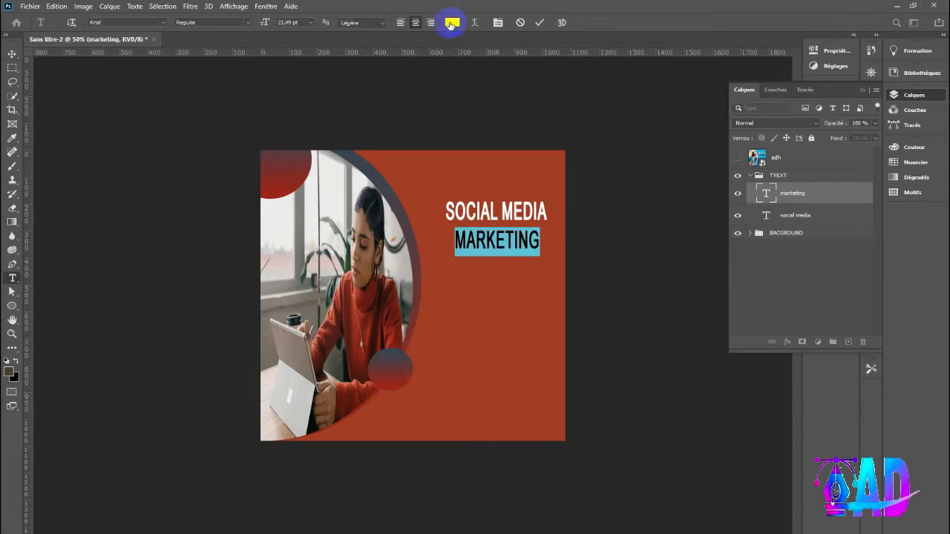
pyautogui.click(452, 22)
pyautogui.moveTo(414, 237); pyautogui.dragTo(405, 206)
pyautogui.moveTo(402, 348); pyautogui.dragTo(313, 293)
pyautogui.moveTo(315, 350); pyautogui.dragTo(305, 347)
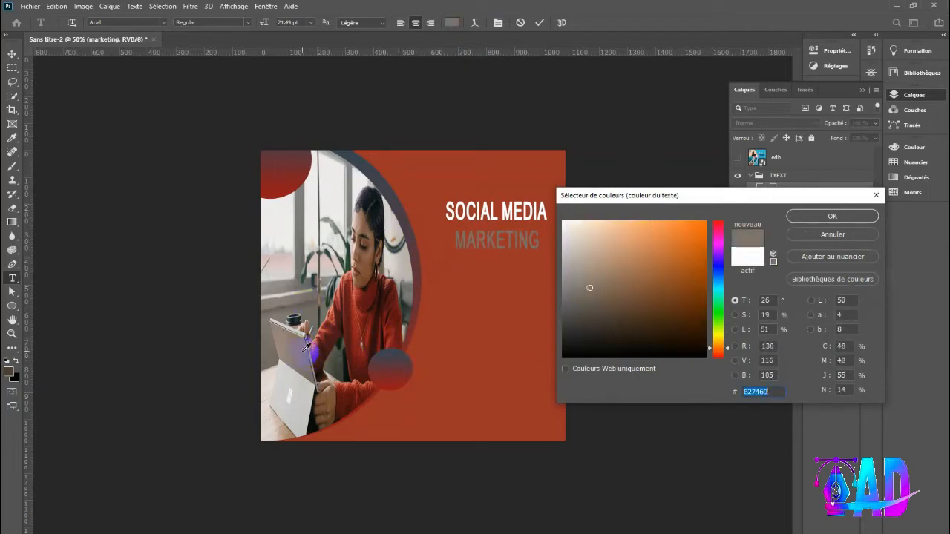